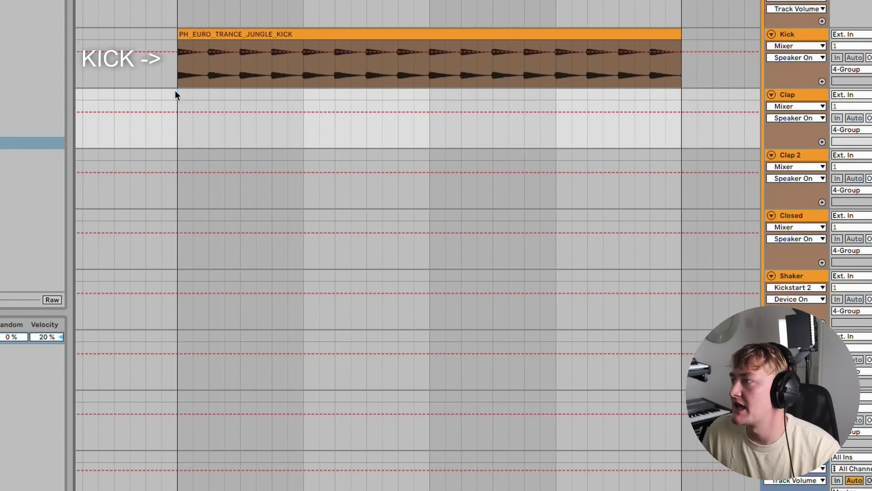
# Step: Start playback and paste the two clap, closed hat, shaker and two hat clips onto their tracks beneath the kick
pyautogui.press('space')
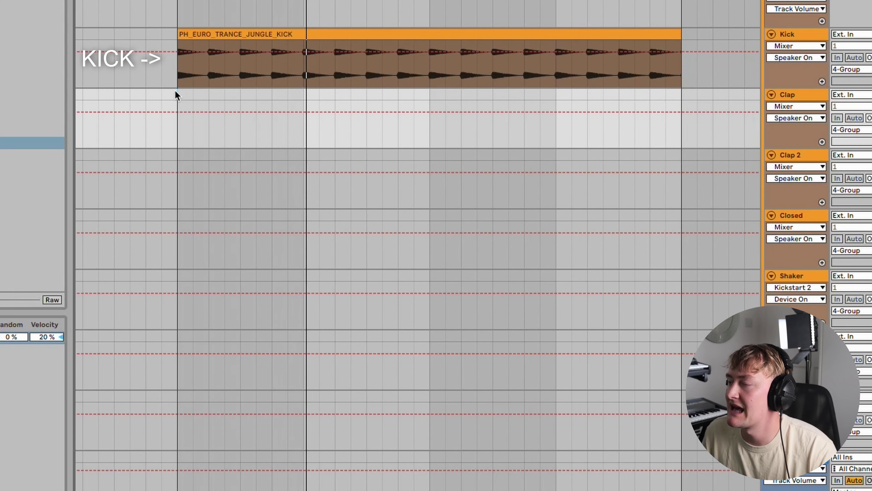
pyautogui.press('super+v')
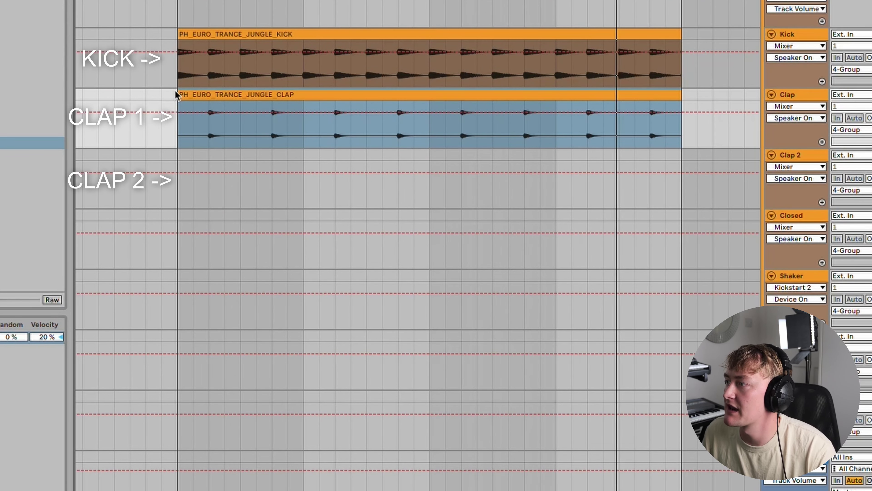
pyautogui.hotkey('ctrl', 'v')
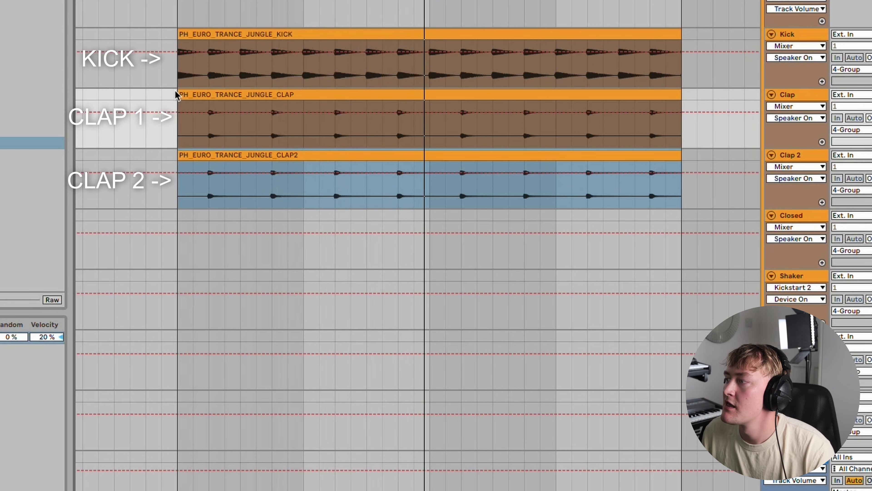
pyautogui.hotkey('ctrl', 'v')
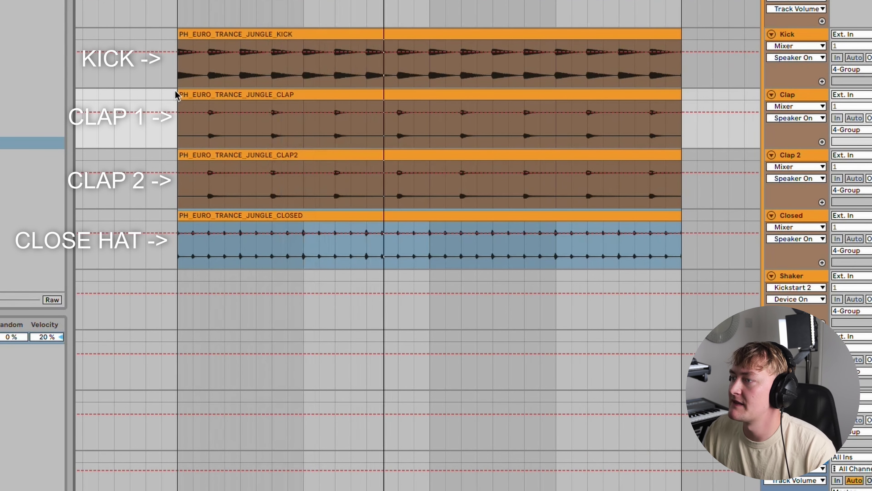
pyautogui.hotkey('ctrl', 'v')
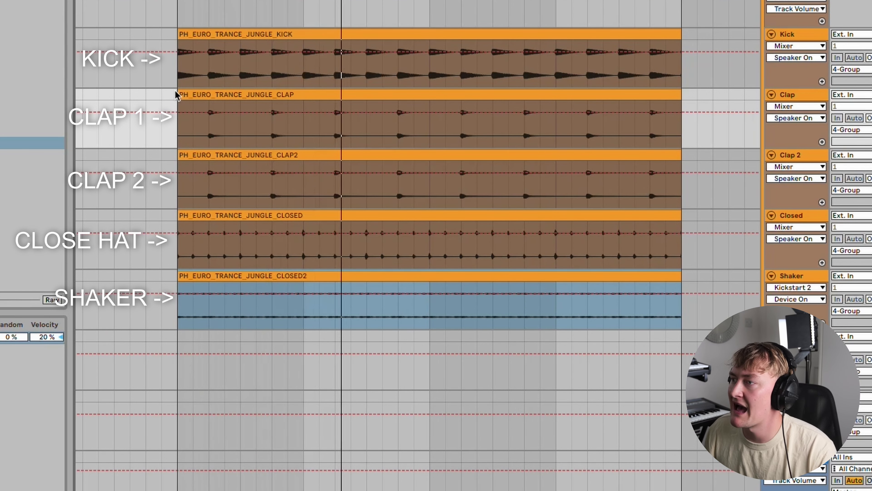
pyautogui.hotkey('ctrl', 'v')
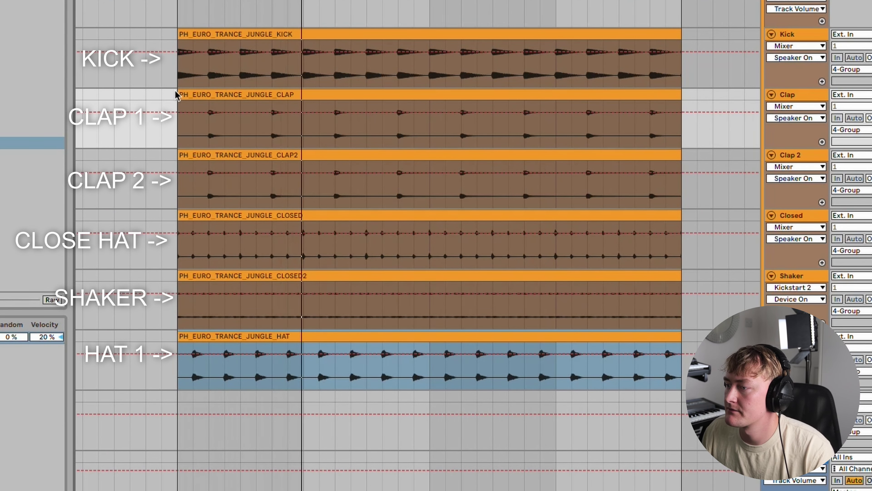
pyautogui.hotkey('ctrl', 'v')
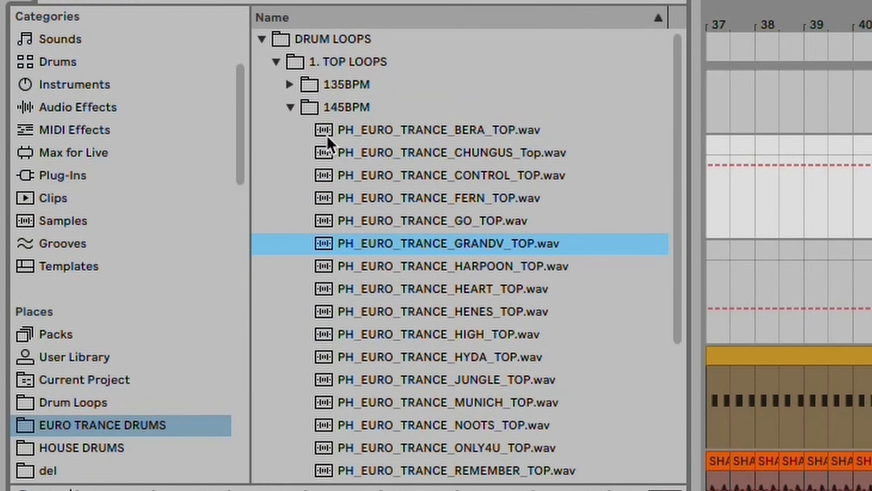
# Step: Browse the 145BPM top loops in the EURO TRANCE DRUMS sample folder
pyautogui.press('Down')
pyautogui.press('Down')
pyautogui.press('Down')
pyautogui.press('Down')
pyautogui.press('Down')
pyautogui.press('Down')
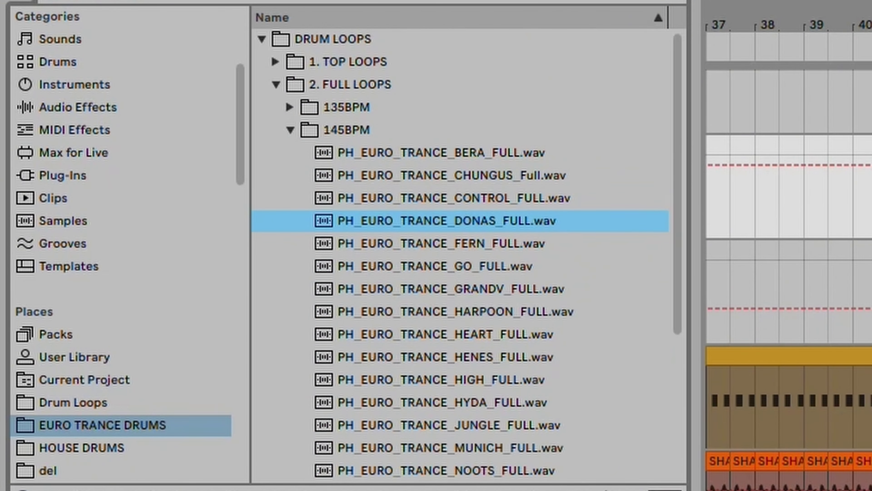
# Step: Browse the 145BPM full loops in the EURO TRANCE DRUMS sample folder
pyautogui.press('Down')
pyautogui.press('Down')
pyautogui.press('Down')
pyautogui.press('Down')
pyautogui.press('Down')
pyautogui.press('Down')
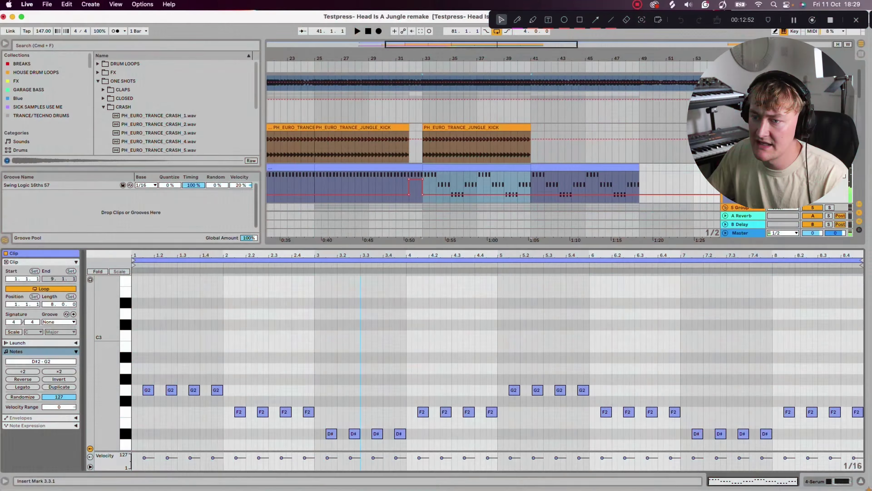
# Step: Show the notes of the bass MIDI clip starting at bar 25 and select all of them
pyautogui.scroll(-2, 482, 353)
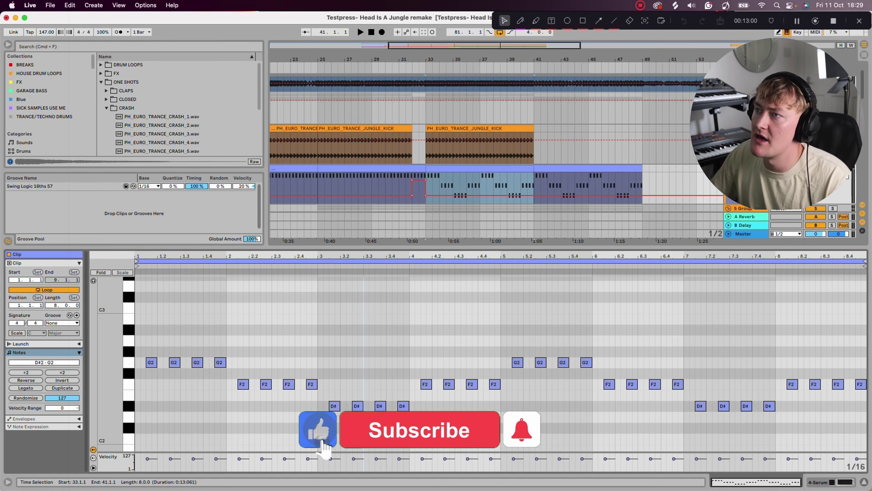
pyautogui.hscroll(-3, 497, 155)
pyautogui.click(425, 169)
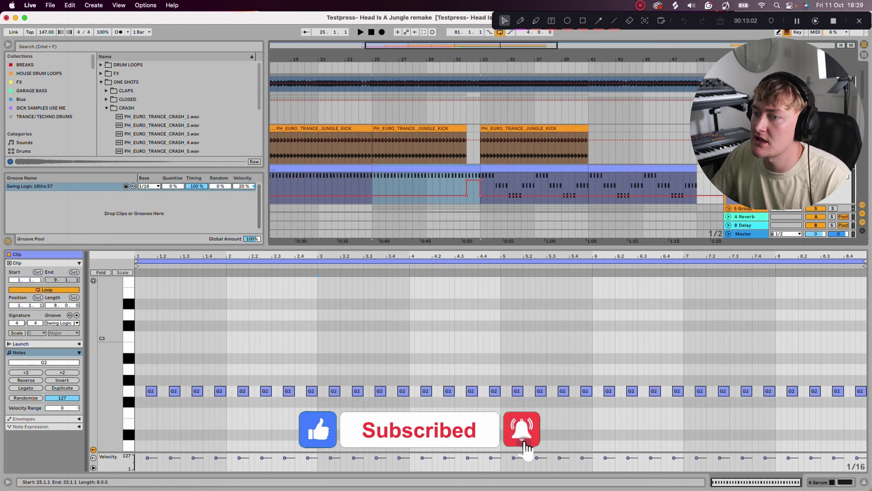
pyautogui.press('super+a')
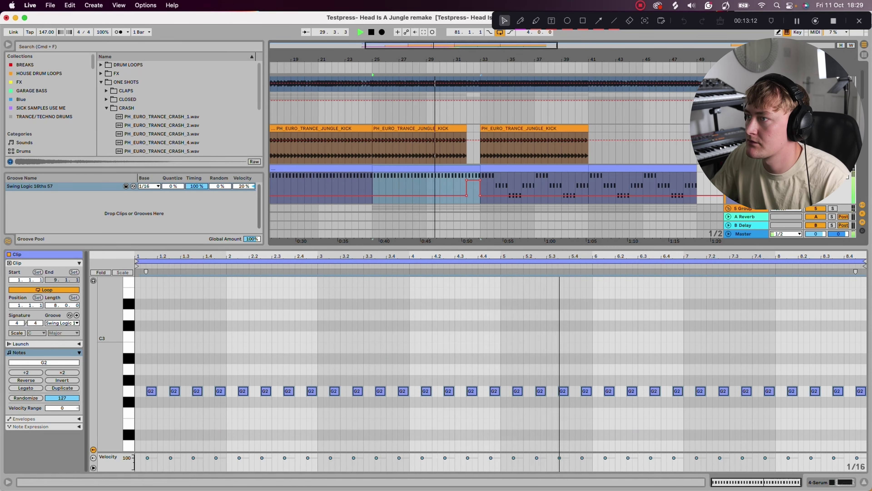
# Step: Hide the clip's note editor and play the arrangement from bar 32
pyautogui.press('super+alt+l')
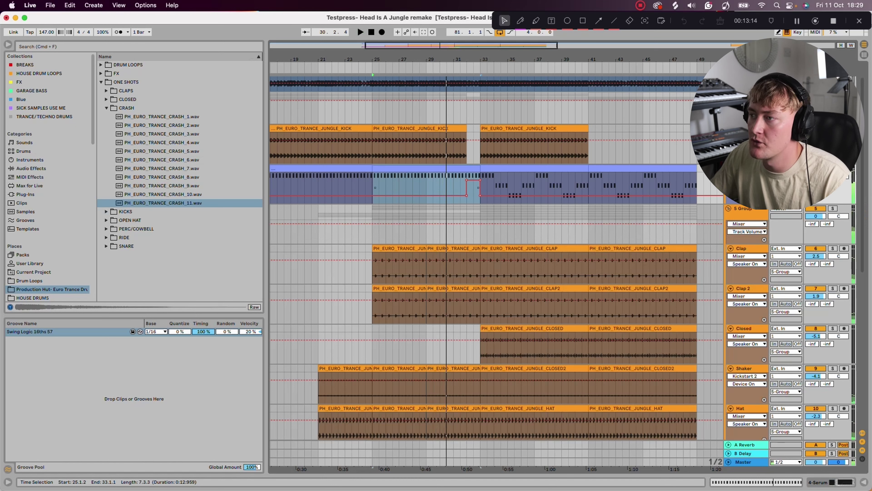
pyautogui.press('space')
pyautogui.click(466, 211)
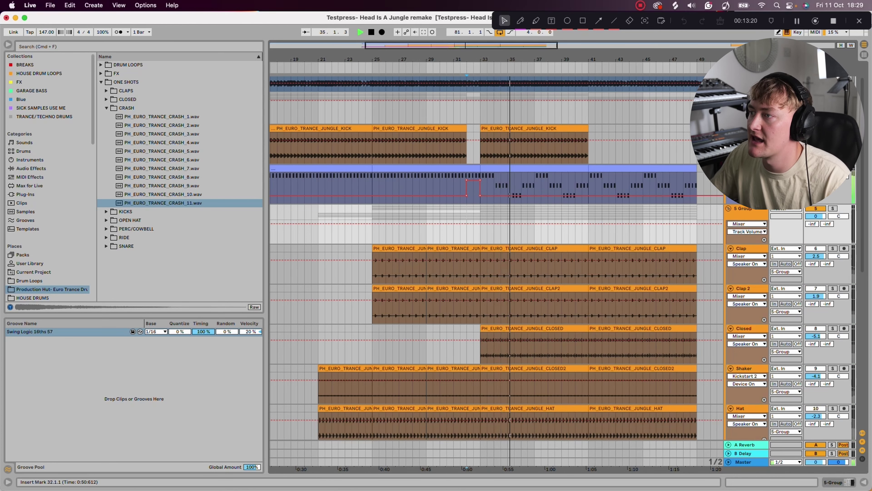
# Step: Open the Serum instrument with the Bass - Head Is Jungle preset from the bass track
pyautogui.doubleClick(534, 168)
pyautogui.moveTo(331, 351); pyautogui.dragTo(226, 398)
pyautogui.click(410, 388)
pyautogui.press('super+alt+l')
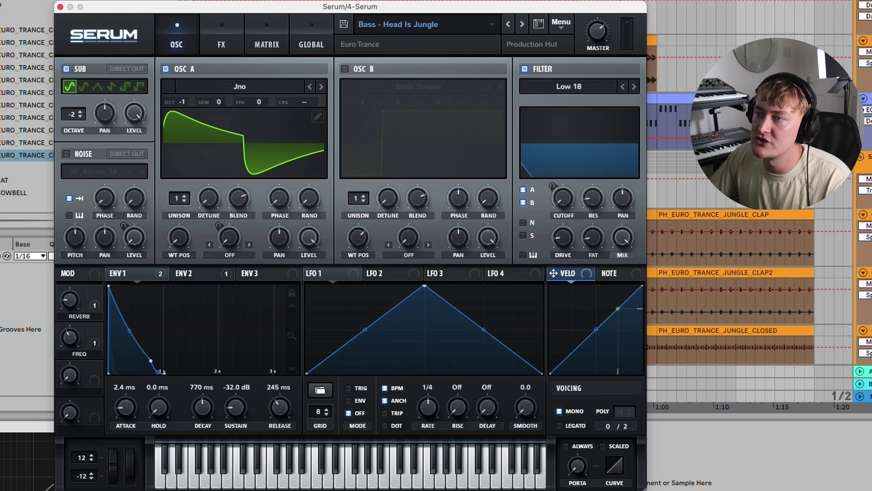
# Step: Choose the Analog > Jno wavetable for Serum's Osc A
pyautogui.click(240, 86)
pyautogui.moveTo(208, 102)
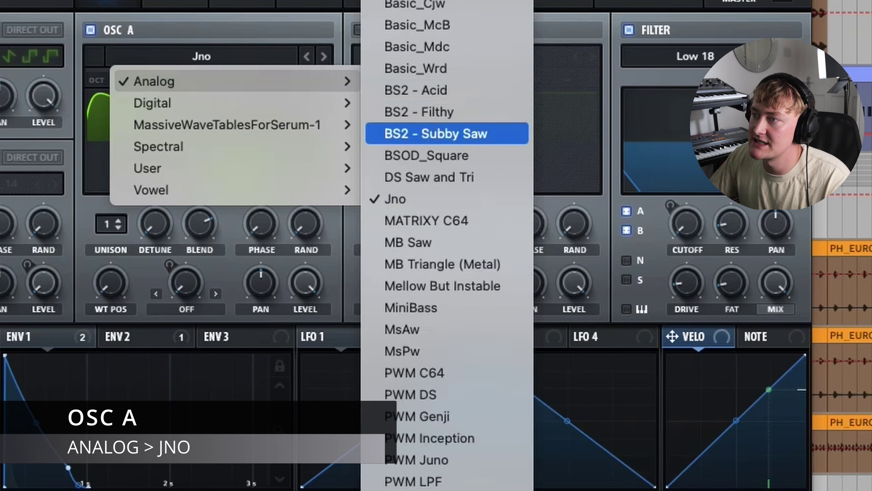
pyautogui.click(446, 198)
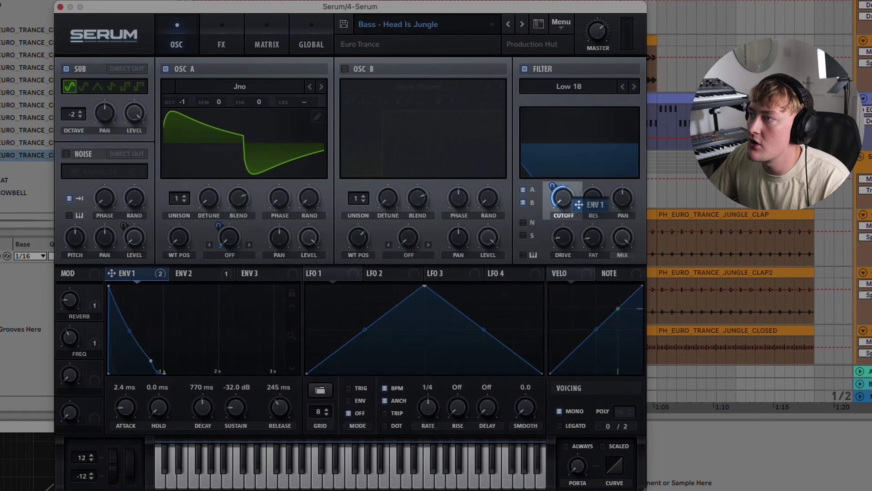
# Step: Play the bass and remove all modulators from Serum's filter cutoff
pyautogui.press('space')
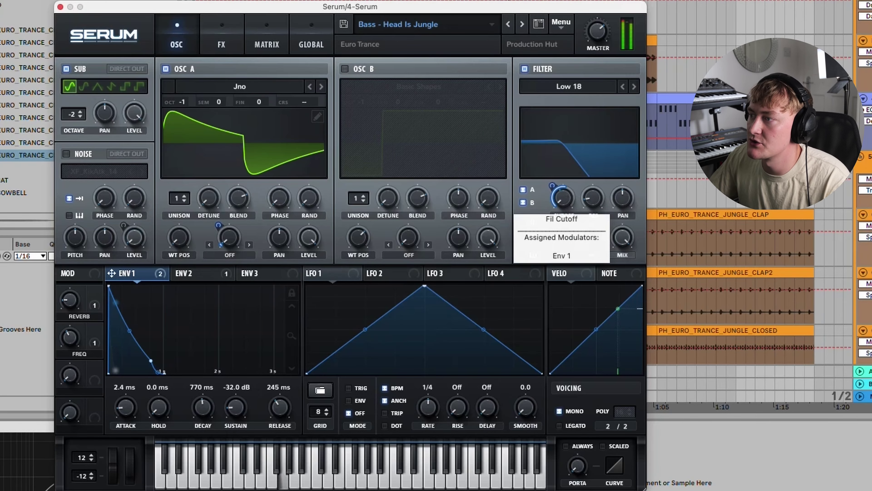
pyautogui.click(552, 185)
pyautogui.moveTo(552, 186); pyautogui.dragTo(552, 190)
pyautogui.rightClick(562, 187)
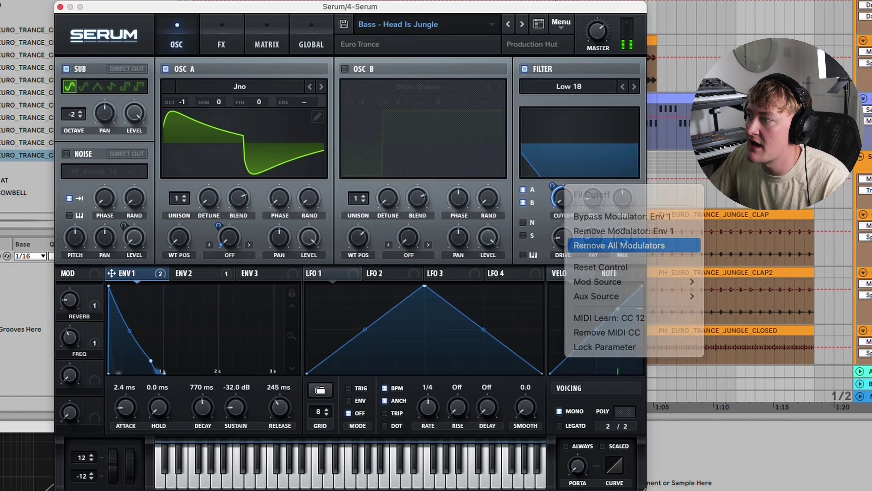
pyautogui.click(590, 244)
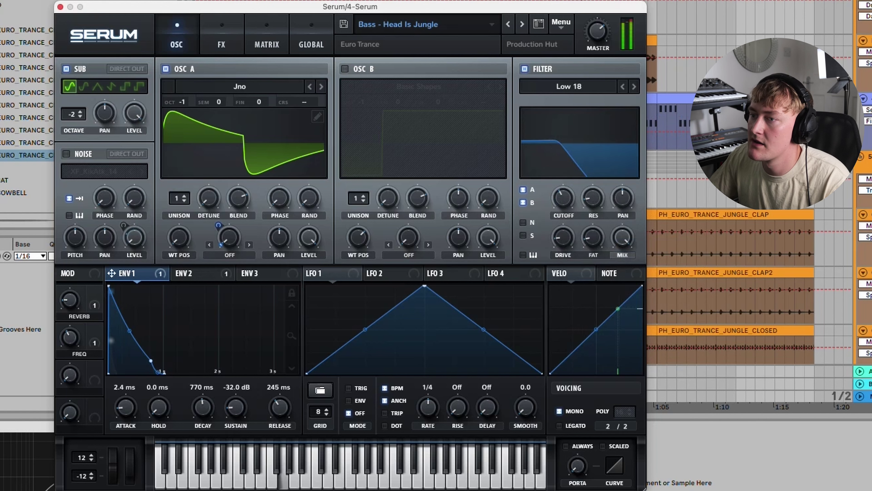
# Step: Set Env 1 to about 755 ms decay and -26.9 dB sustain, and assign Env 1 to the filter cutoff
pyautogui.moveTo(150, 361); pyautogui.dragTo(161, 317)
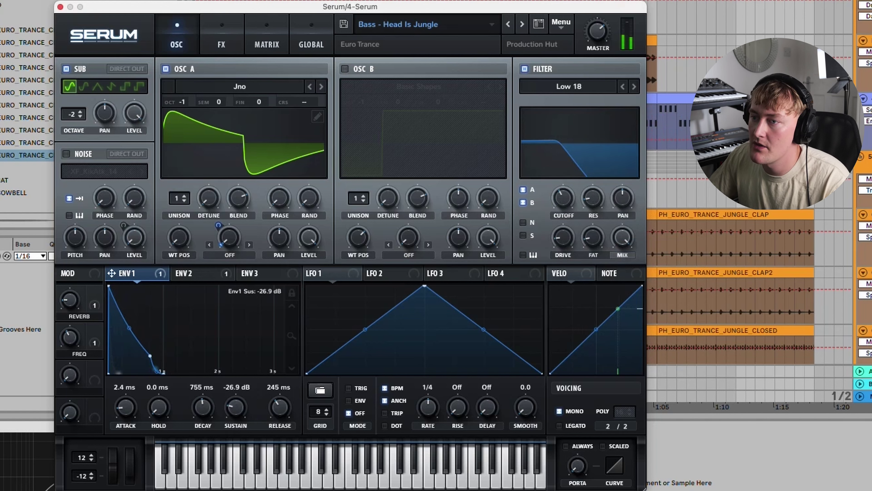
pyautogui.moveTo(563, 201); pyautogui.dragTo(563, 199)
pyautogui.moveTo(563, 198)
pyautogui.mouseDown()
pyautogui.moveTo(563, 237)
pyautogui.moveTo(552, 189)
pyautogui.mouseUp()
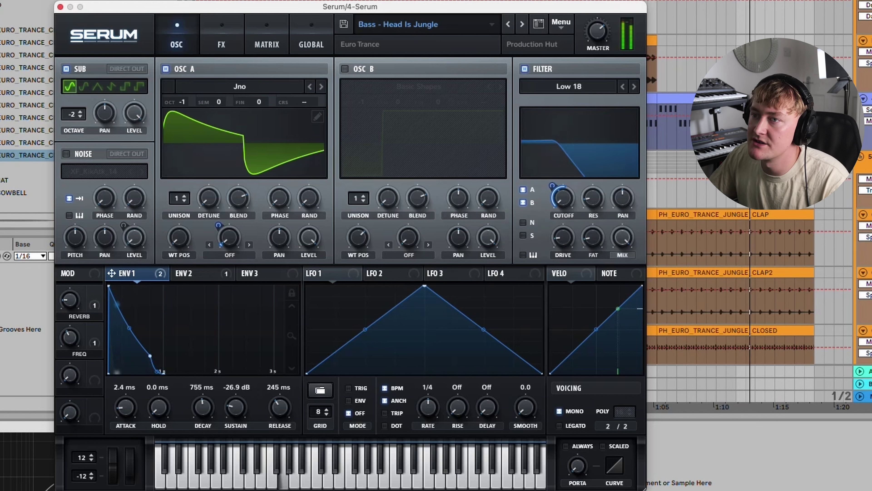
# Step: Switch Serum's sub oscillator off and back on to compare the sound, and turn off Osc A
pyautogui.click(66, 69)
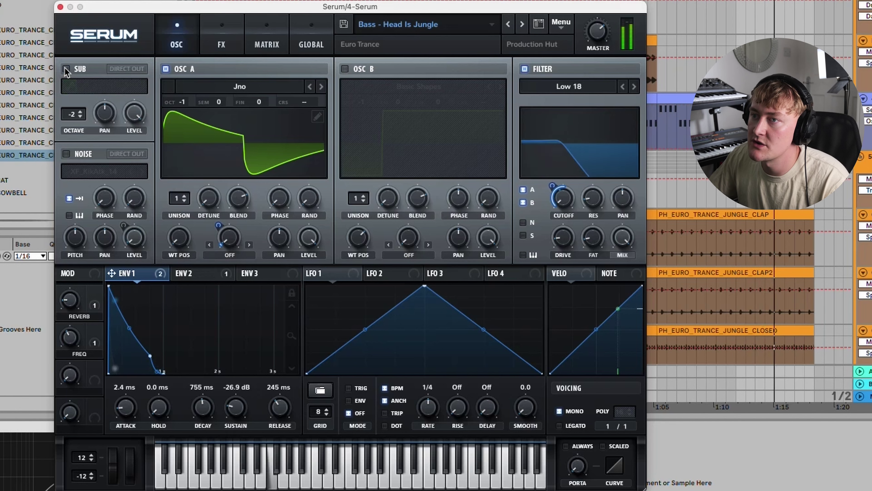
pyautogui.click(66, 69)
pyautogui.click(165, 70)
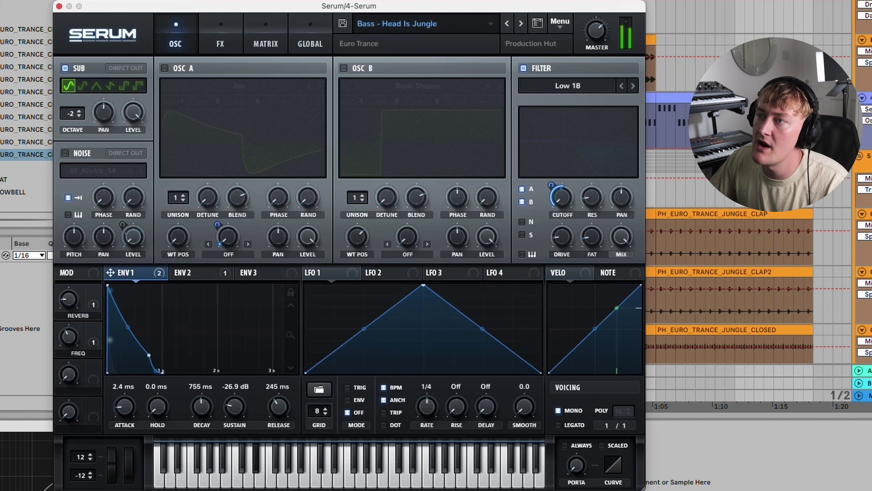
# Step: Review Serum's effects chain, trying out the Dimension mix amount and examining the remaining effects
pyautogui.click(214, 43)
pyautogui.click(176, 42)
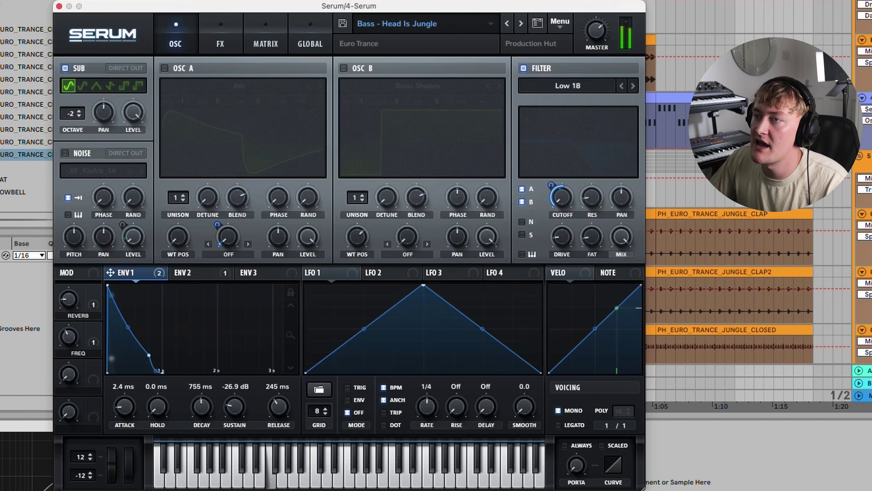
pyautogui.click(220, 43)
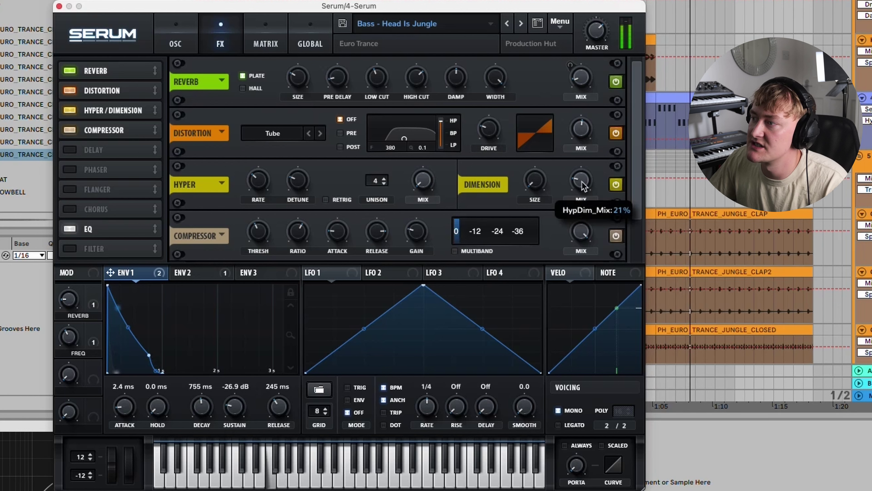
pyautogui.moveTo(581, 180); pyautogui.dragTo(581, 151)
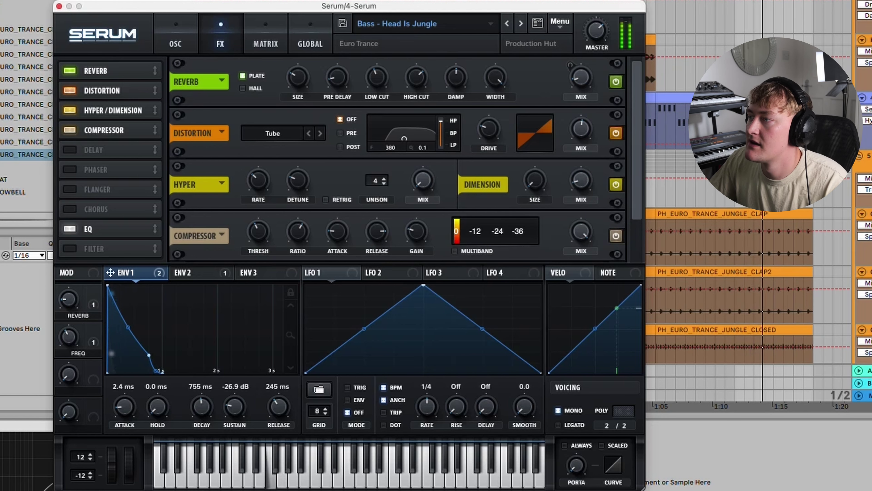
pyautogui.scroll(-2, 570, 64)
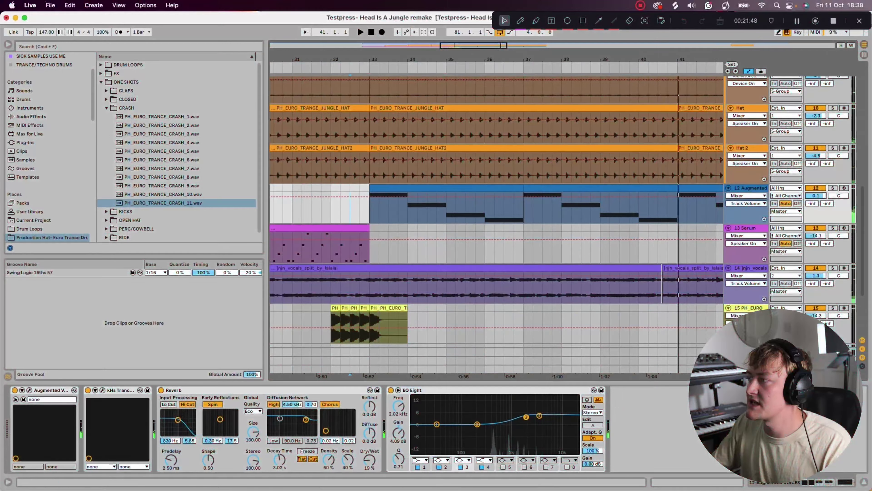
# Step: Bypass the Trance Gate, Reverb and EQ Eight on the Augmented Voices track and solo the track
pyautogui.click(30, 390)
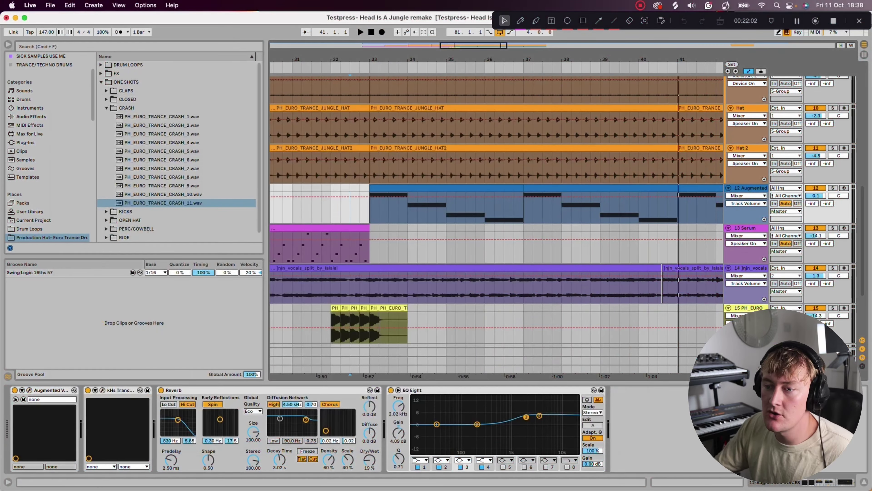
pyautogui.click(161, 389)
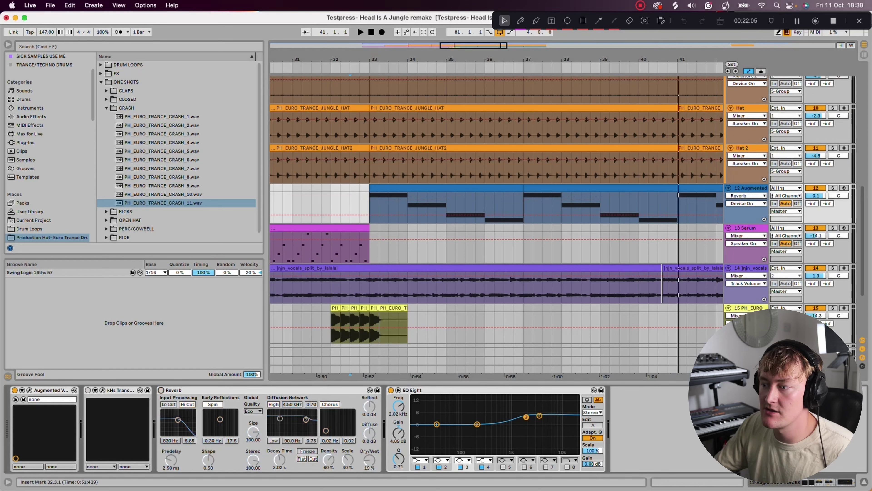
pyautogui.click(390, 390)
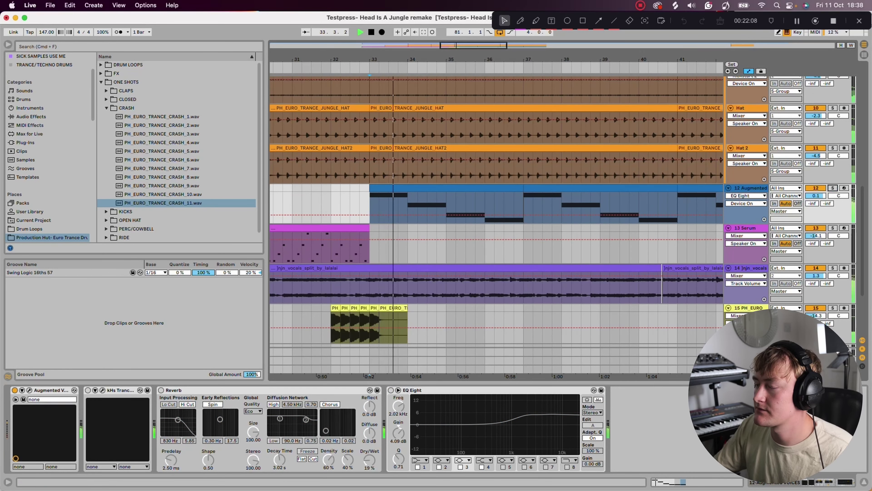
pyautogui.press('s')
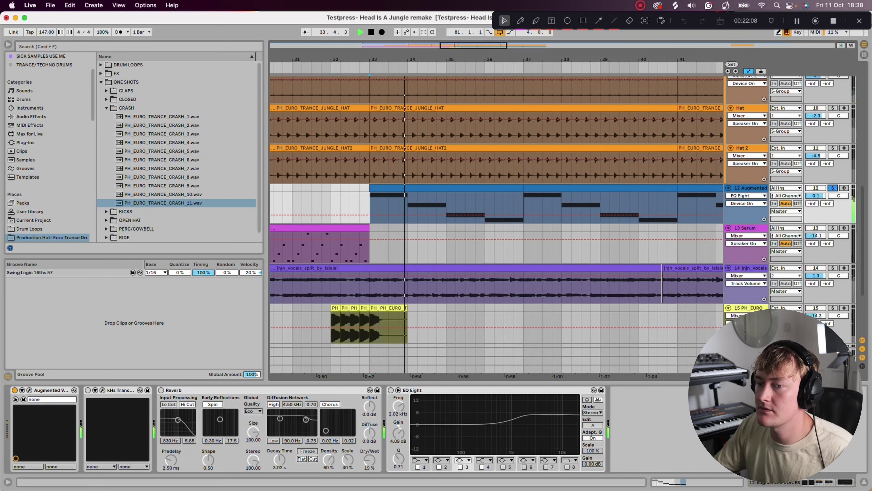
# Step: Inspect the Augmented Voices instrument, and open the Trance Gate and play the soloed track through it
pyautogui.click(30, 390)
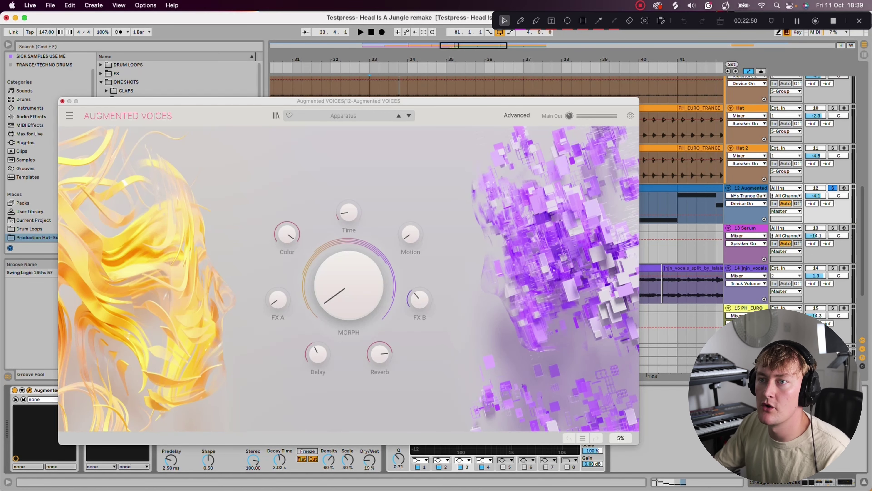
pyautogui.click(30, 390)
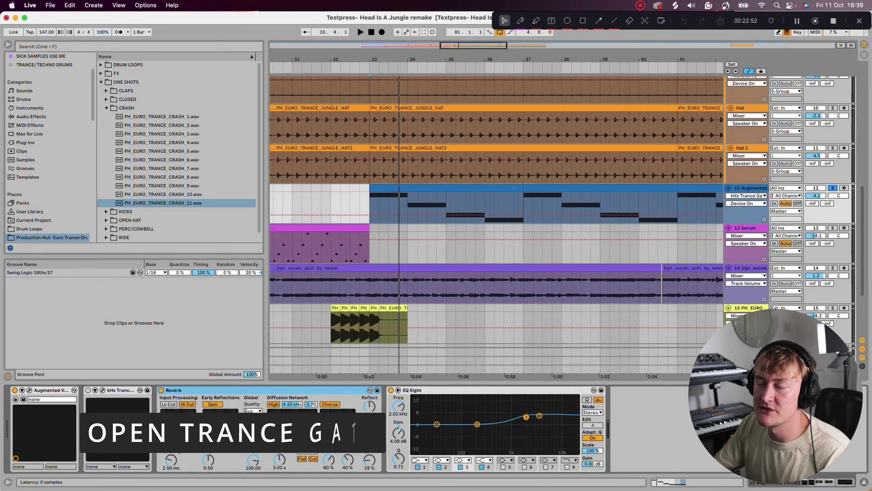
pyautogui.click(103, 391)
pyautogui.press('space')
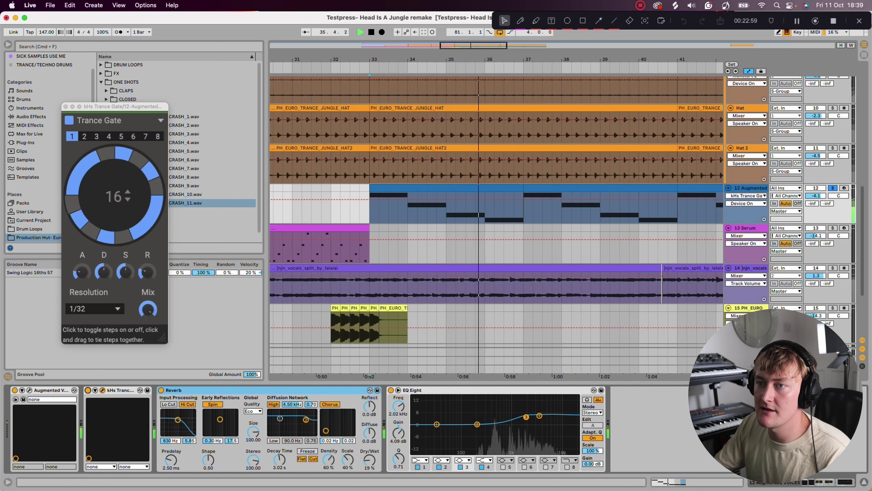
# Step: Try out other step patterns in the Trance Gate by toggling and tying steps during playback of the soloed Augmented Voices track, and stop playback
pyautogui.click(78, 170)
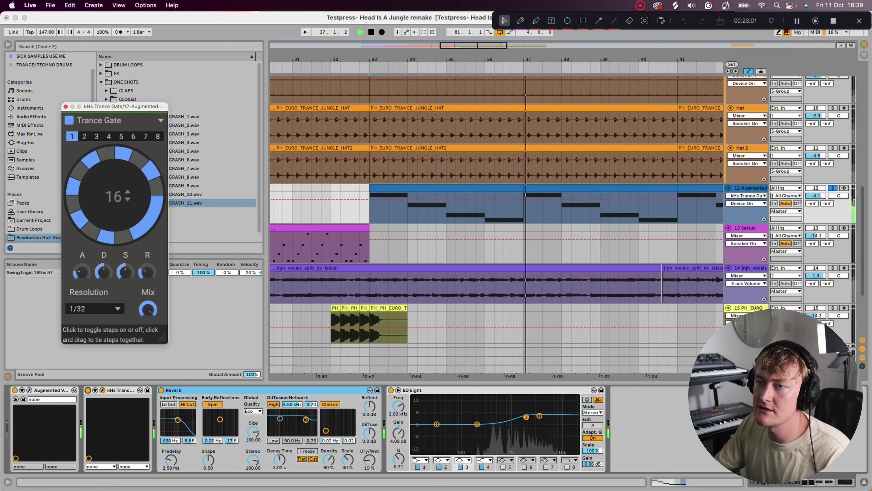
pyautogui.click(151, 219)
pyautogui.click(156, 186)
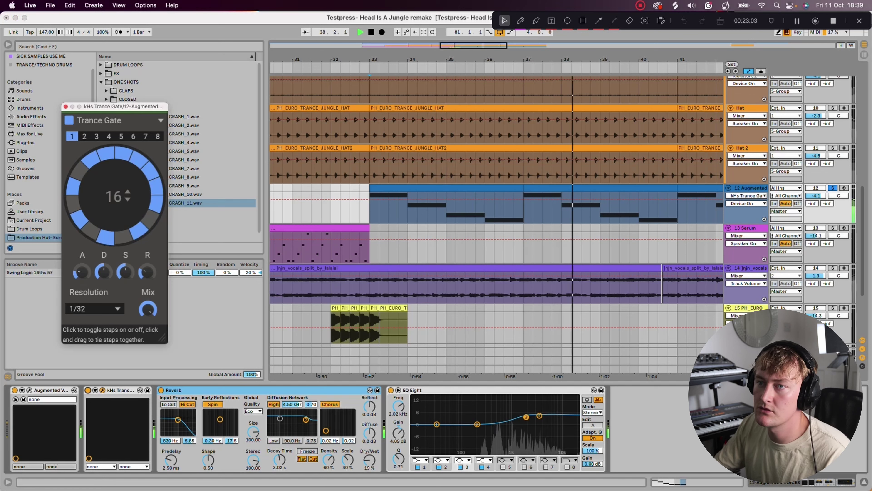
pyautogui.click(79, 170)
pyautogui.click(106, 152)
pyautogui.click(78, 170)
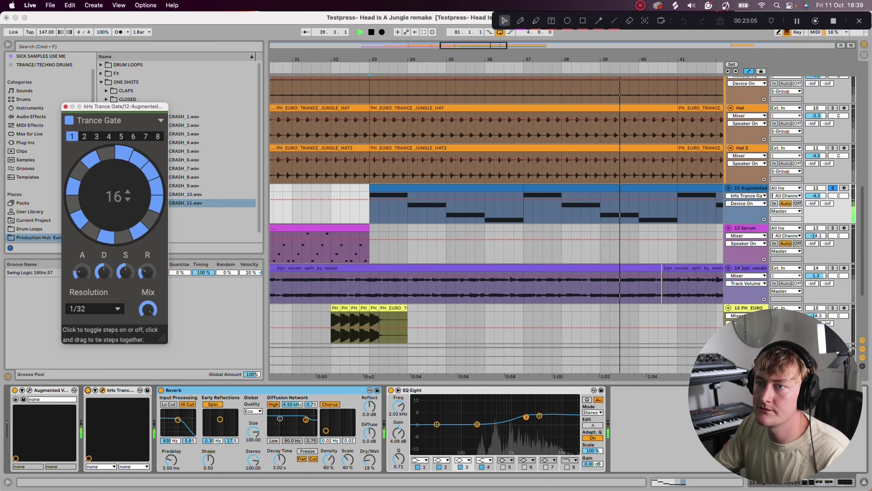
pyautogui.press('space')
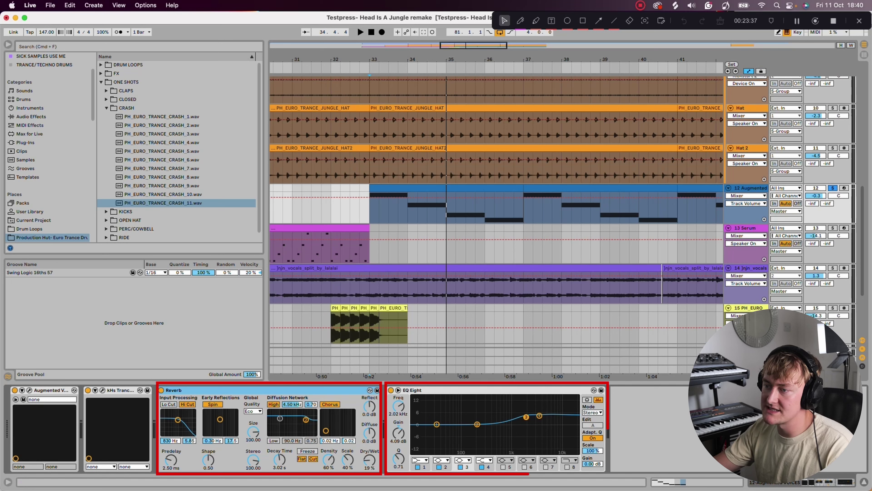
# Step: Play the soloed Augmented Voices track and switch EQ Eight off and back on to compare the sound
pyautogui.press('space')
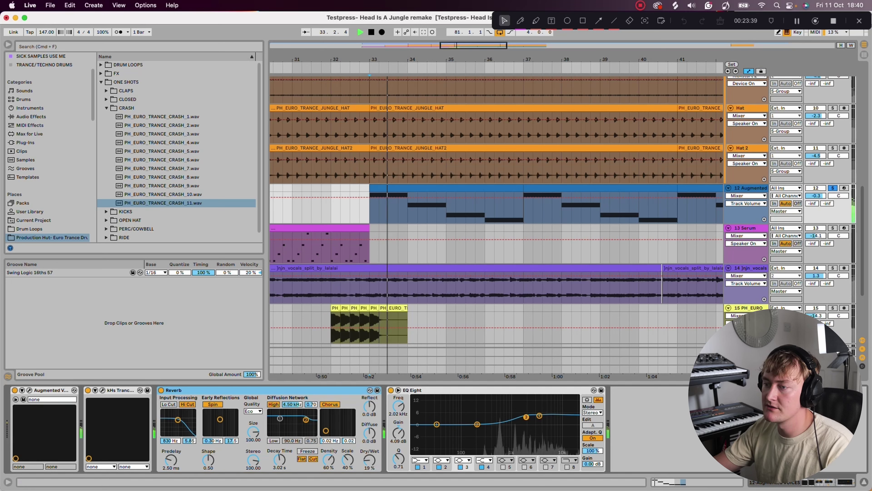
pyautogui.click(391, 390)
pyautogui.click(390, 390)
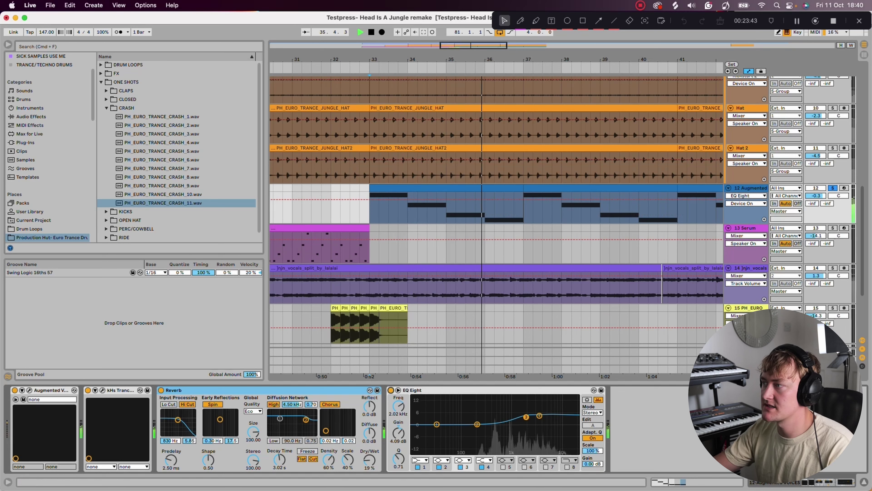
# Step: Unsolo the Augmented Voices track and set its volume to 0.4 dB
pyautogui.click(831, 189)
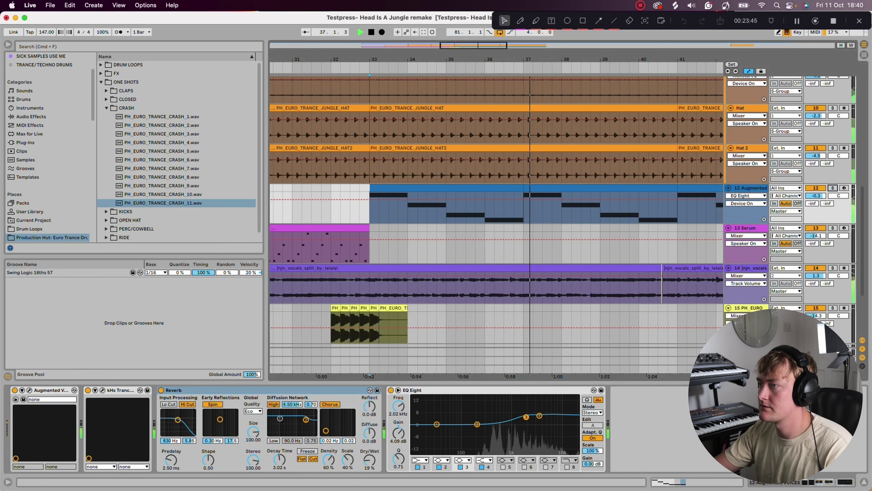
pyautogui.moveTo(815, 195); pyautogui.dragTo(815, 190)
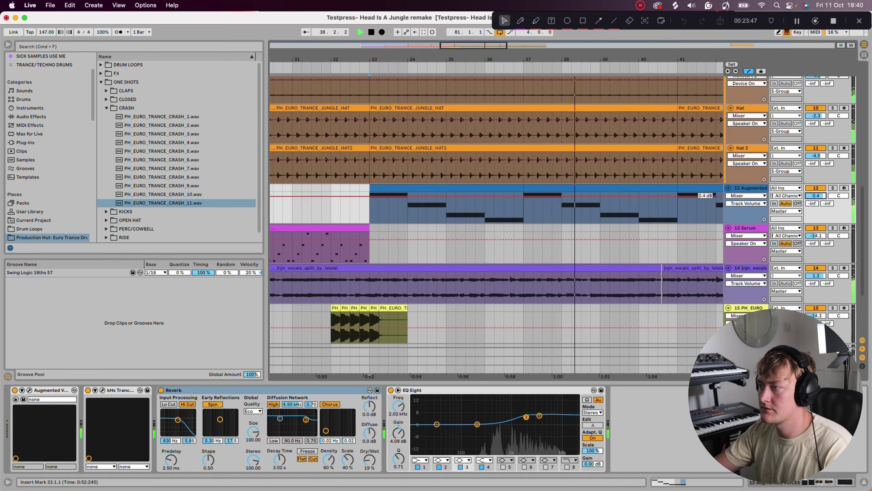
# Step: Examine the notes of the first Serum lead clip and play the arrangement from bar 17
pyautogui.moveTo(538, 59); pyautogui.dragTo(537, 34)
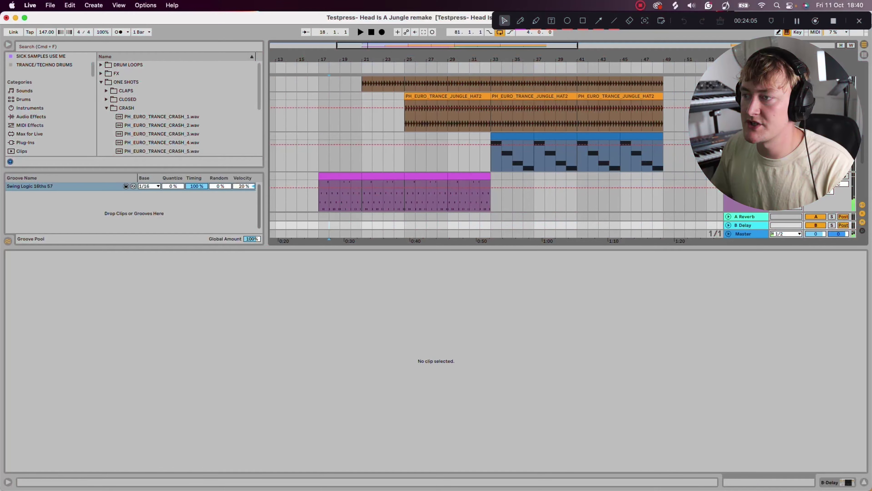
pyautogui.click(340, 175)
pyautogui.scroll(-1, 501, 364)
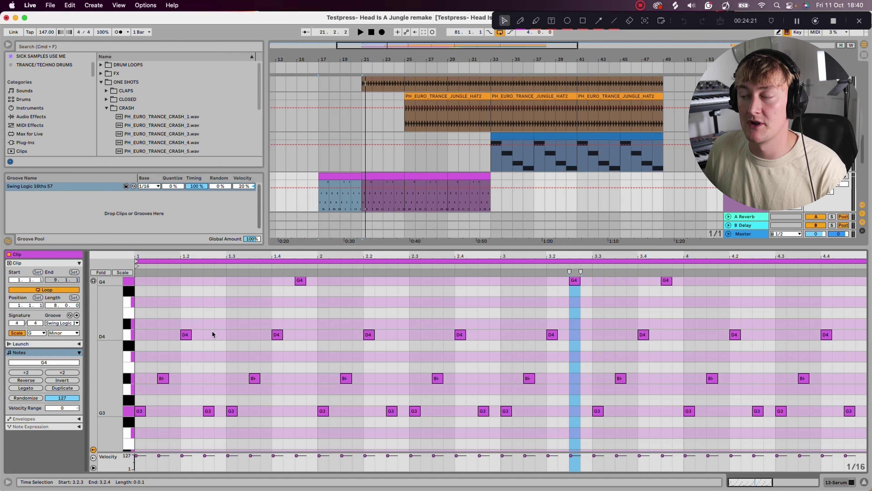
pyautogui.scroll(5, 488, 155)
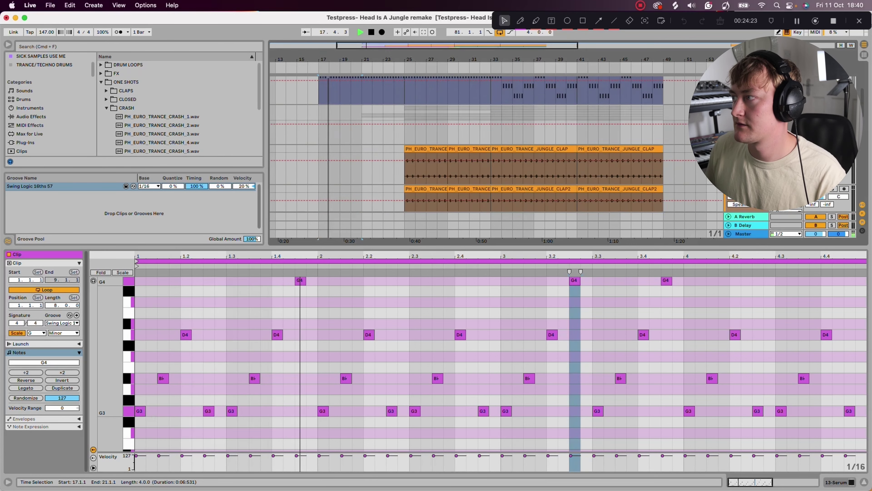
pyautogui.scroll(-5, 481, 155)
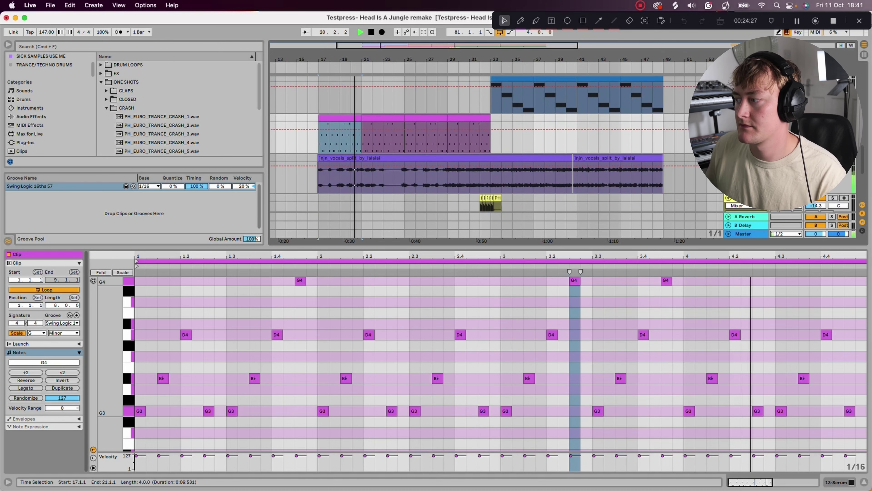
# Step: Open Serum on track 13 and load the Analog wavetable BSOD_Square in Osc A
pyautogui.hotkey('shift', 'Tab')
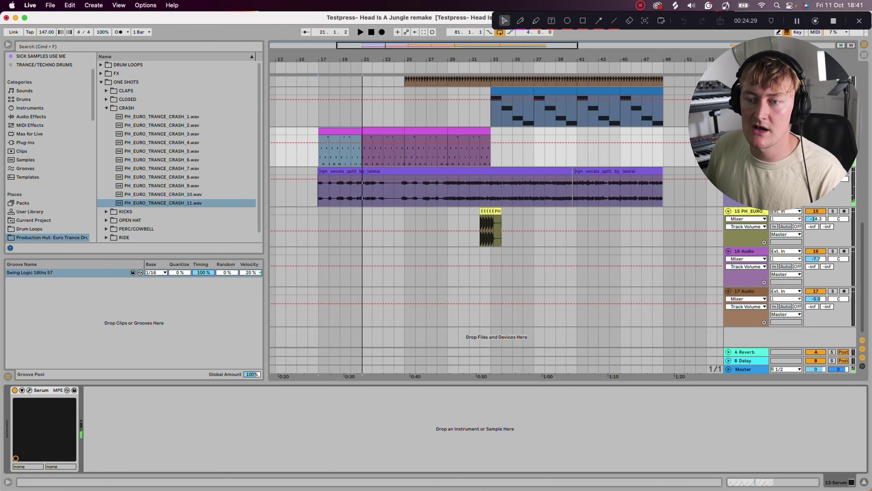
pyautogui.click(29, 390)
pyautogui.moveTo(312, 156); pyautogui.dragTo(292, 108)
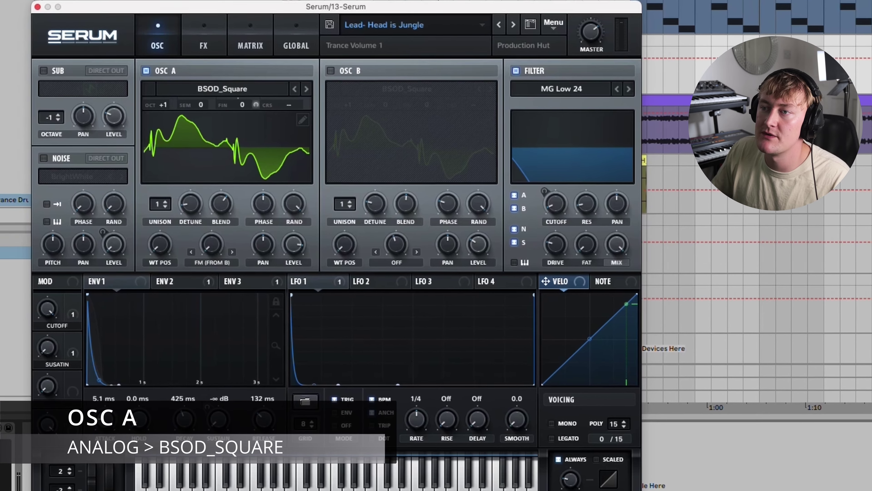
pyautogui.click(222, 89)
pyautogui.moveTo(242, 106)
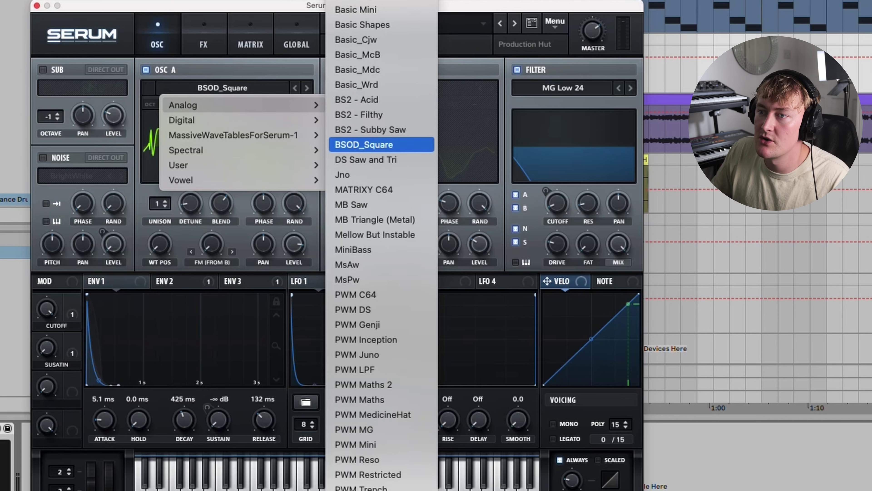
pyautogui.click(402, 149)
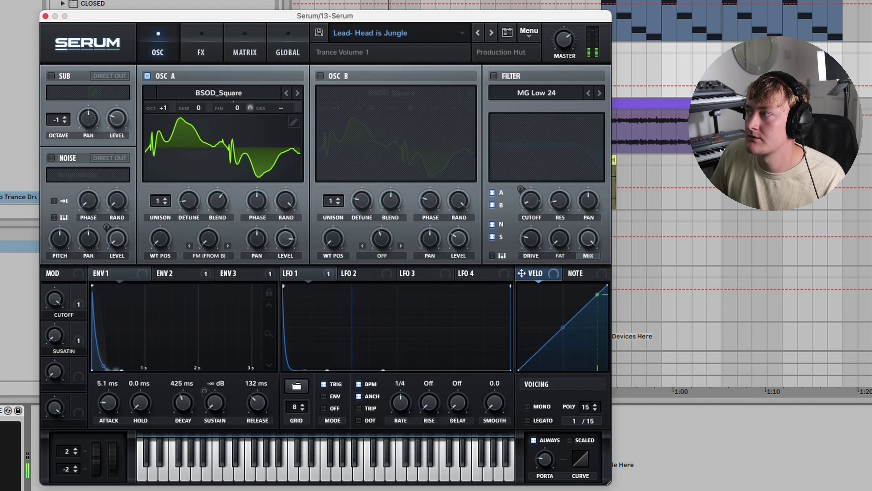
# Step: Switch on Serum's Delay, Compressor, EQ and Reverb effects one after another during playback
pyautogui.click(196, 55)
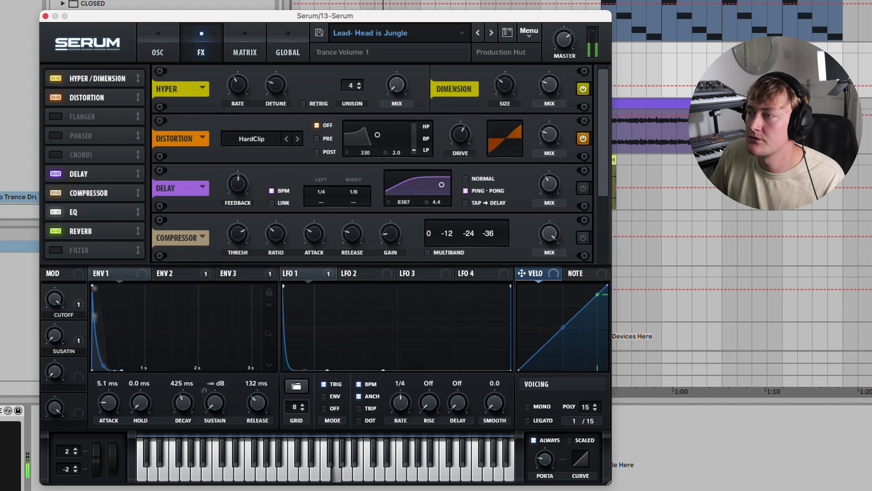
pyautogui.click(583, 188)
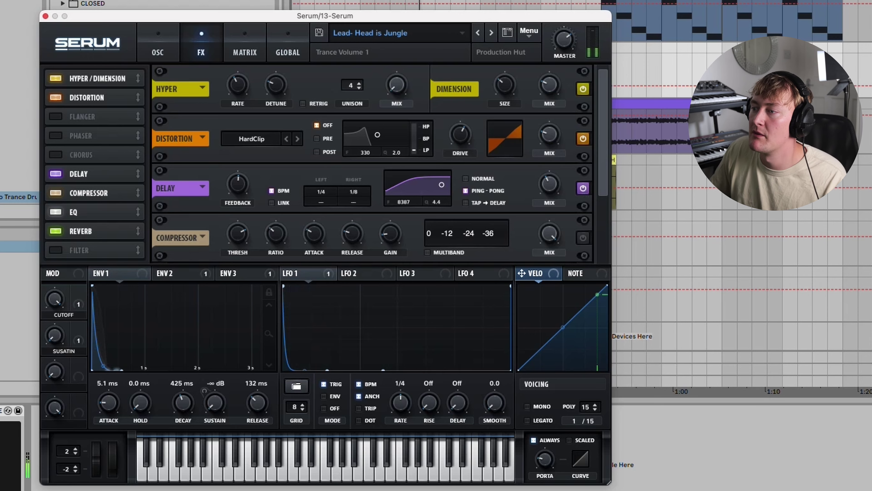
pyautogui.scroll(-3, 371, 164)
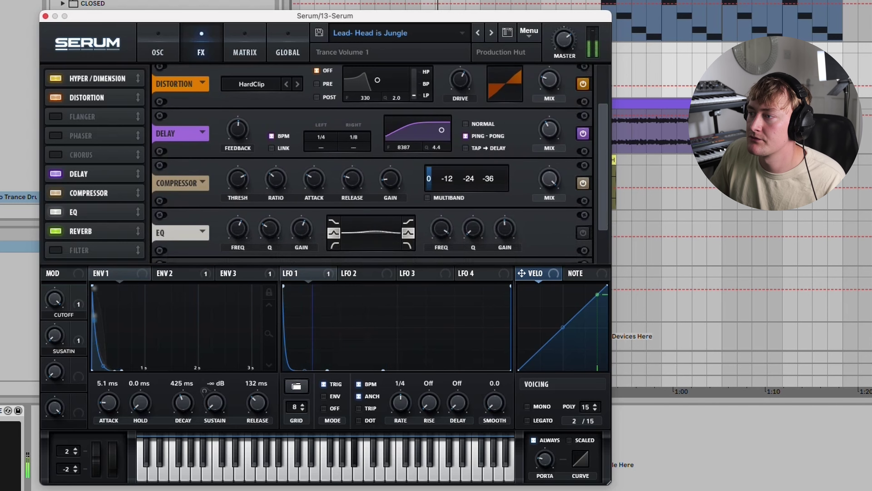
pyautogui.scroll(-3, 372, 164)
pyautogui.click(583, 188)
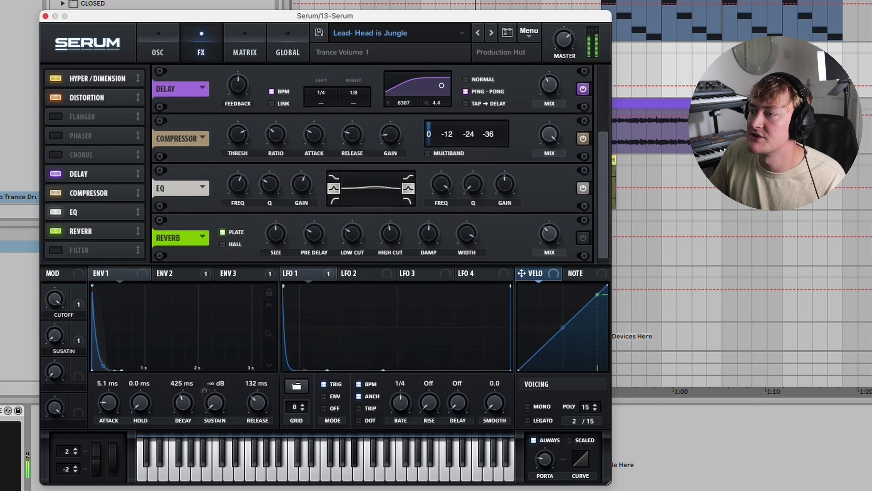
pyautogui.click(583, 237)
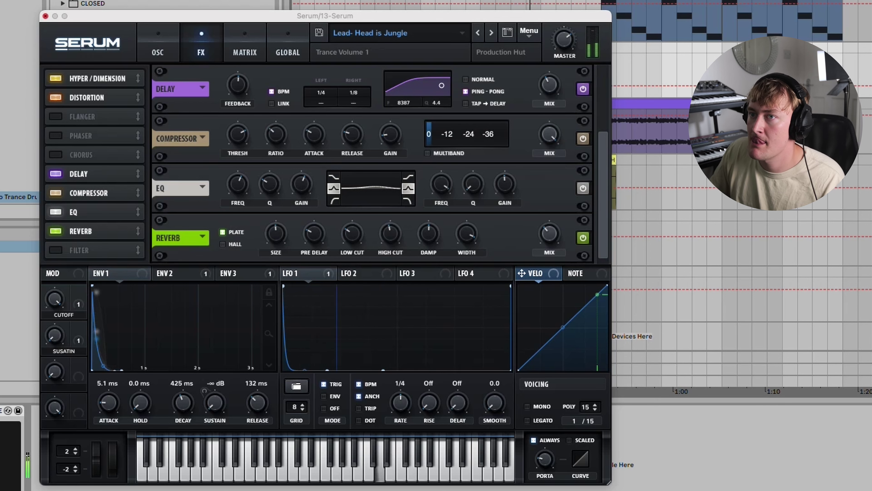
# Step: Enable Serum's MG Low 24 filter and assign Env 2 to its cutoff
pyautogui.click(158, 43)
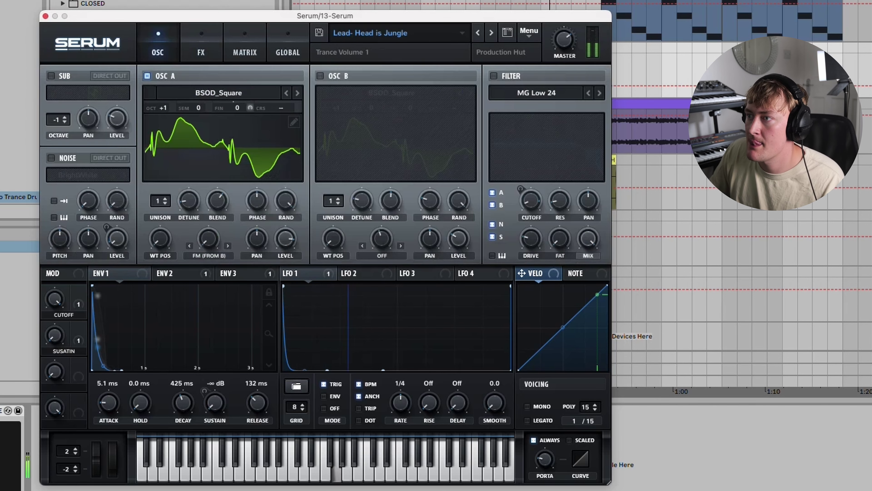
pyautogui.click(493, 76)
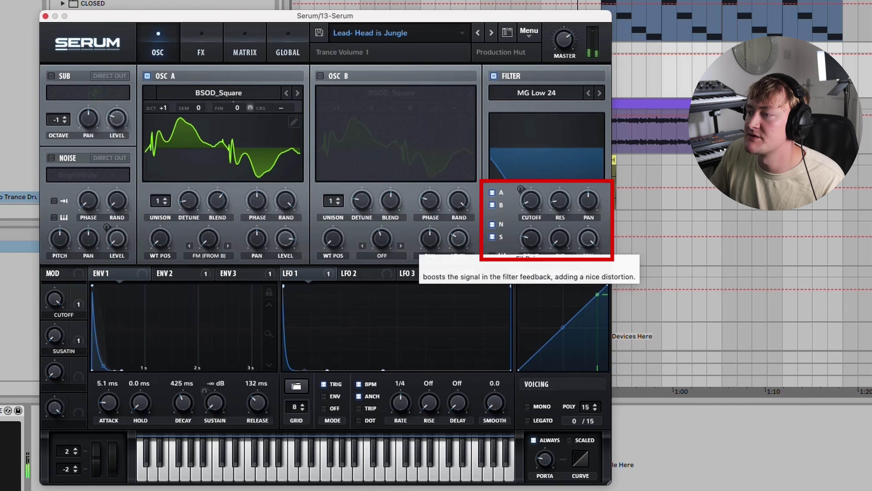
pyautogui.click(158, 273)
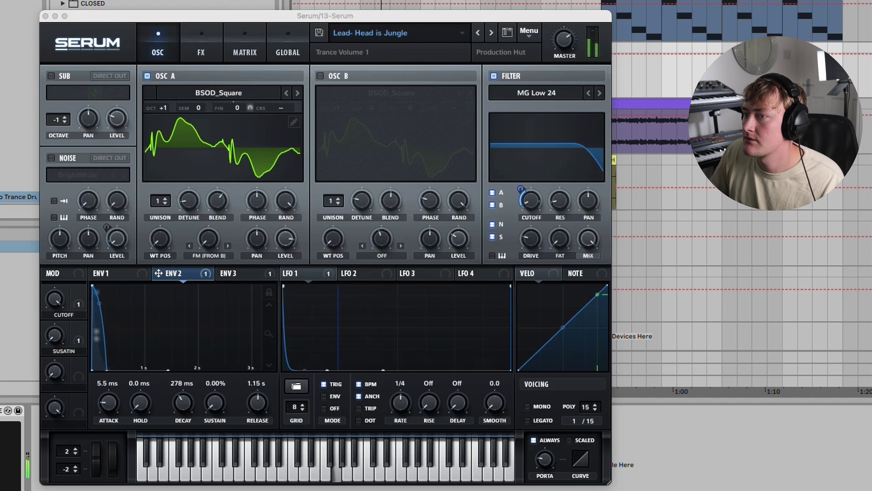
pyautogui.moveTo(158, 273); pyautogui.dragTo(515, 219)
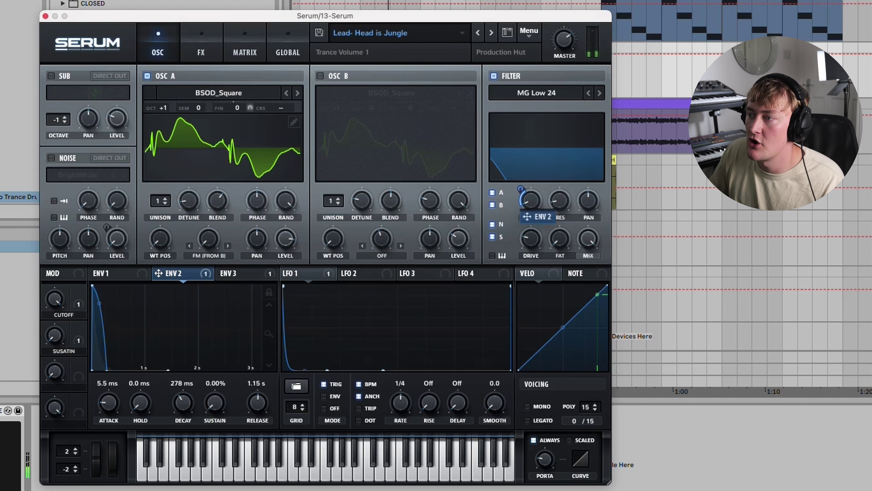
# Step: Set Env 2's decay to 1.08 s and its modulation amount on the filter cutoff to 31
pyautogui.moveTo(183, 402)
pyautogui.mouseDown()
pyautogui.moveTo(182, 372)
pyautogui.moveTo(183, 386)
pyautogui.mouseUp()
pyautogui.moveTo(521, 189)
pyautogui.mouseDown()
pyautogui.moveTo(521, 175)
pyautogui.moveTo(520, 188)
pyautogui.mouseUp()
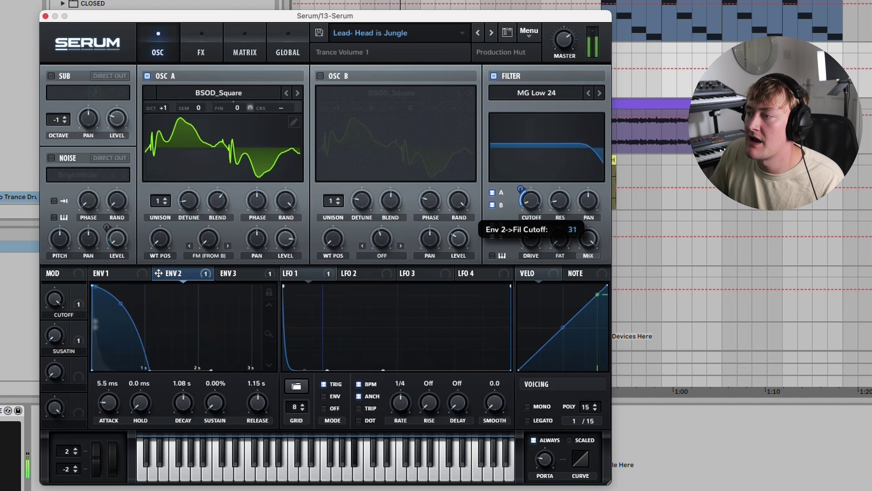